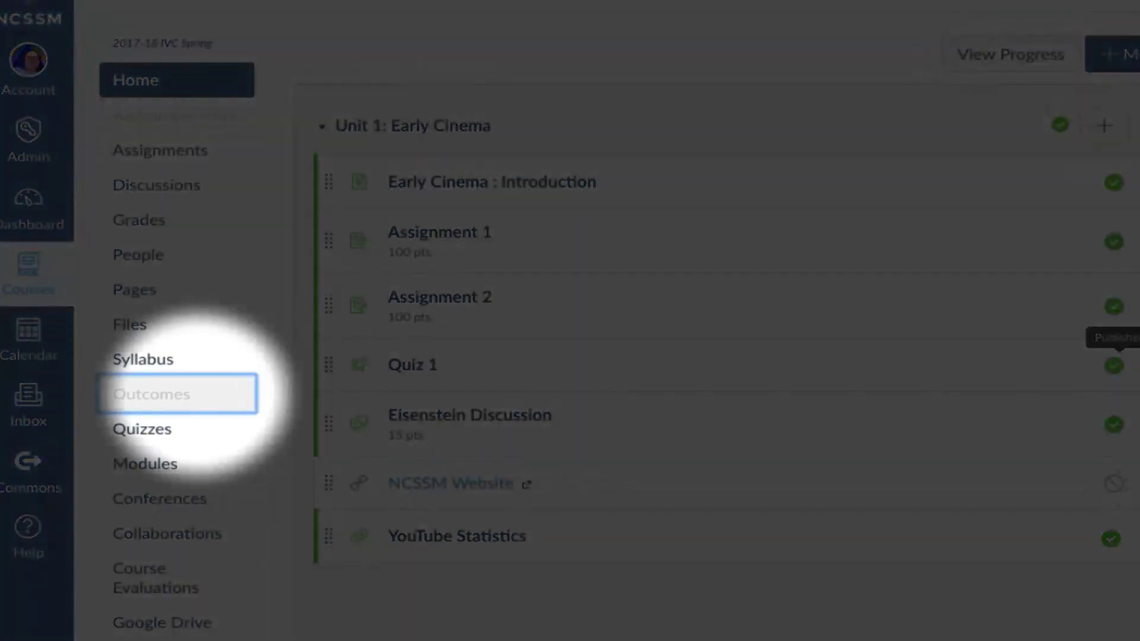
# - Start a course rubric titled "Writing Assignment Rubric" with criterion Thesis and long description "The thesis sentence should describe the main idea of the paper."
pyautogui.click(199, 394)
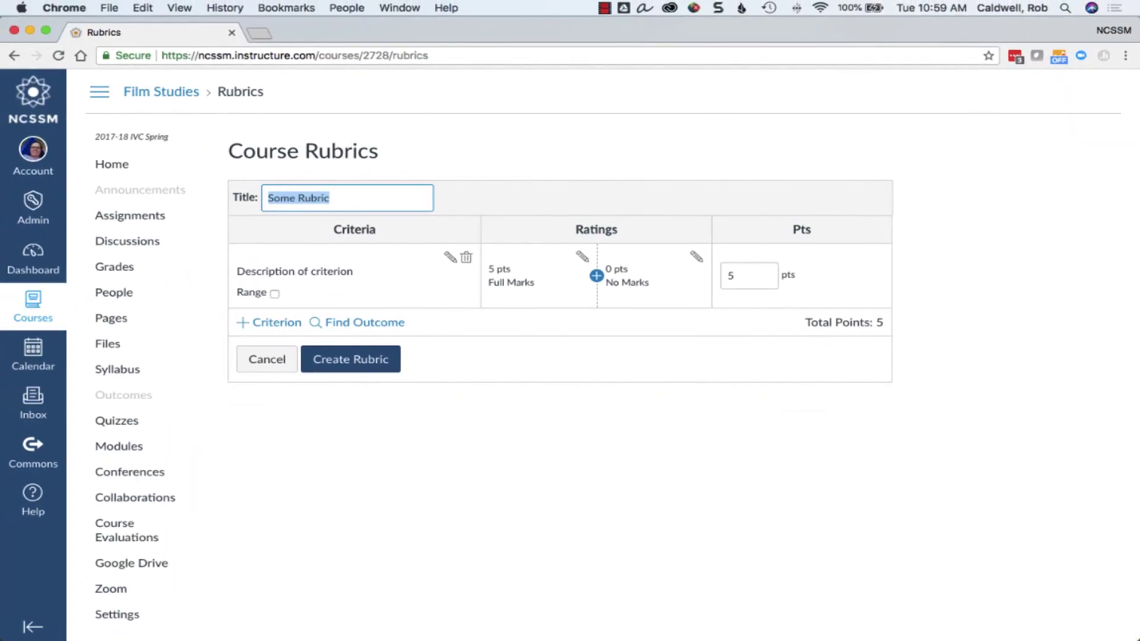
pyautogui.write('Writing Assignment Rubric')
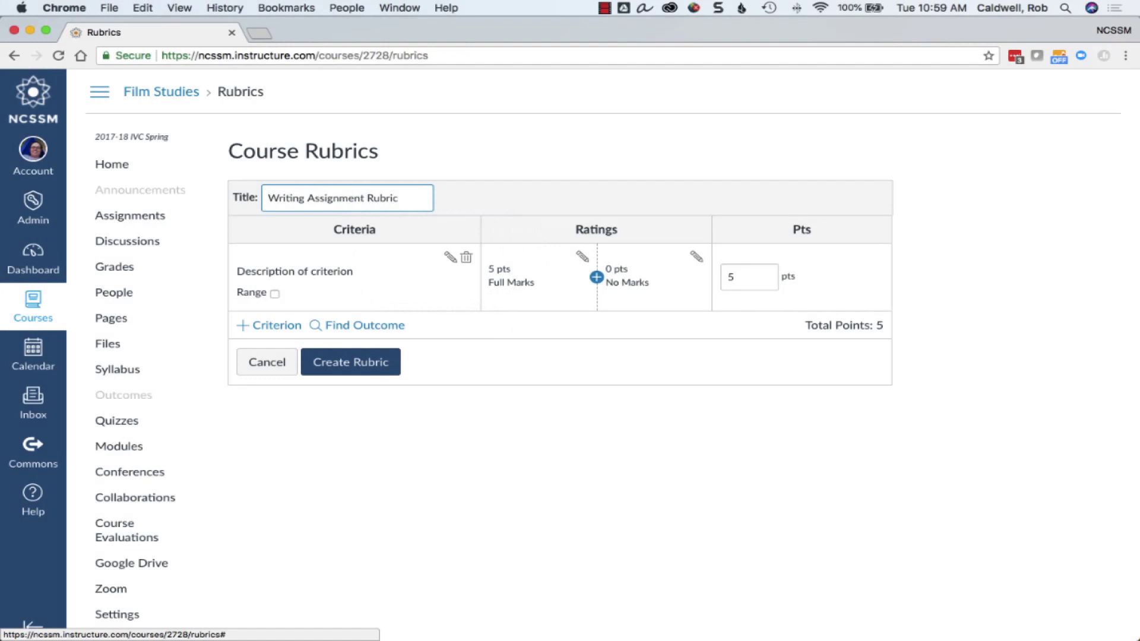
pyautogui.click(450, 257)
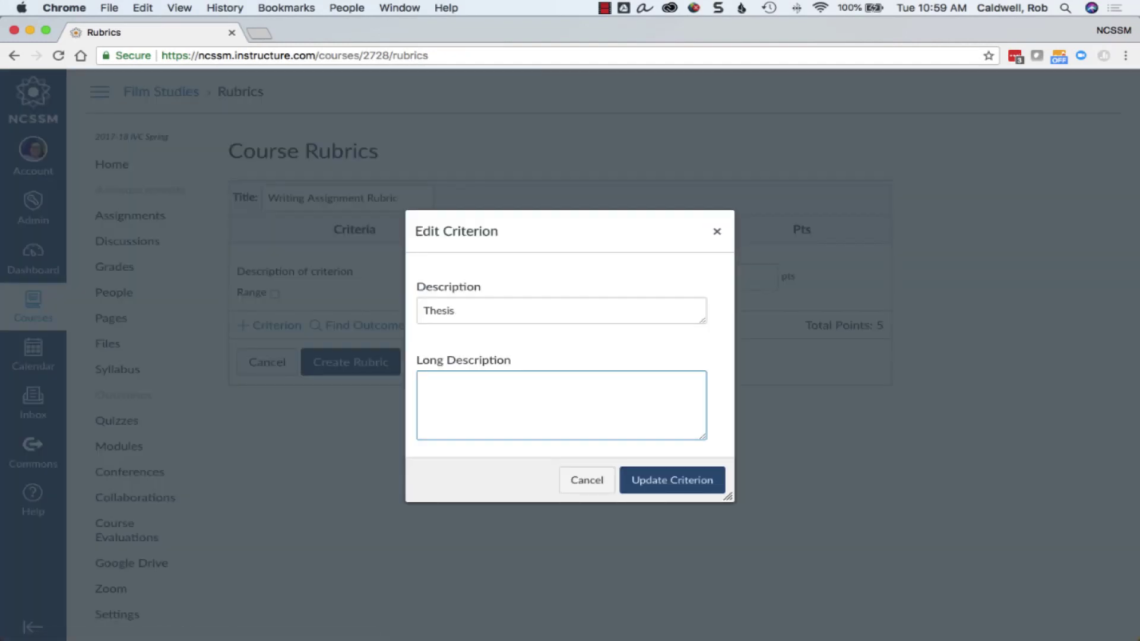
pyautogui.write('The thesis sentence should describe the main idea of the paper.')
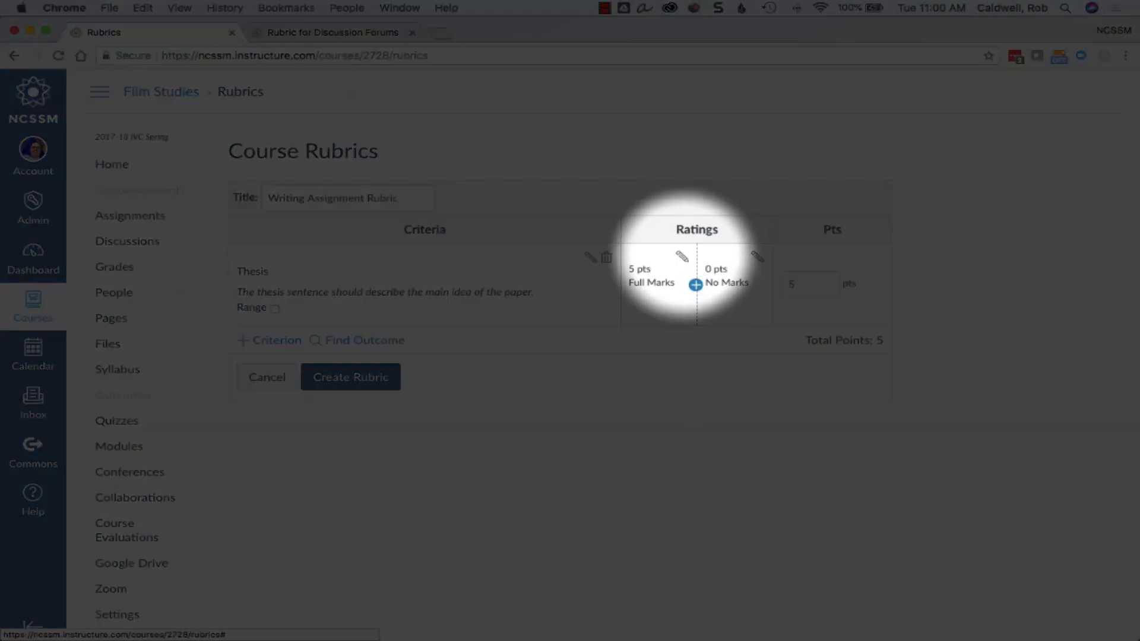
# - Title the 5-point Thesis rating "Excellent" with the description "Thesis sentence is well thought-out and describes the paper topic fully."
pyautogui.click(683, 256)
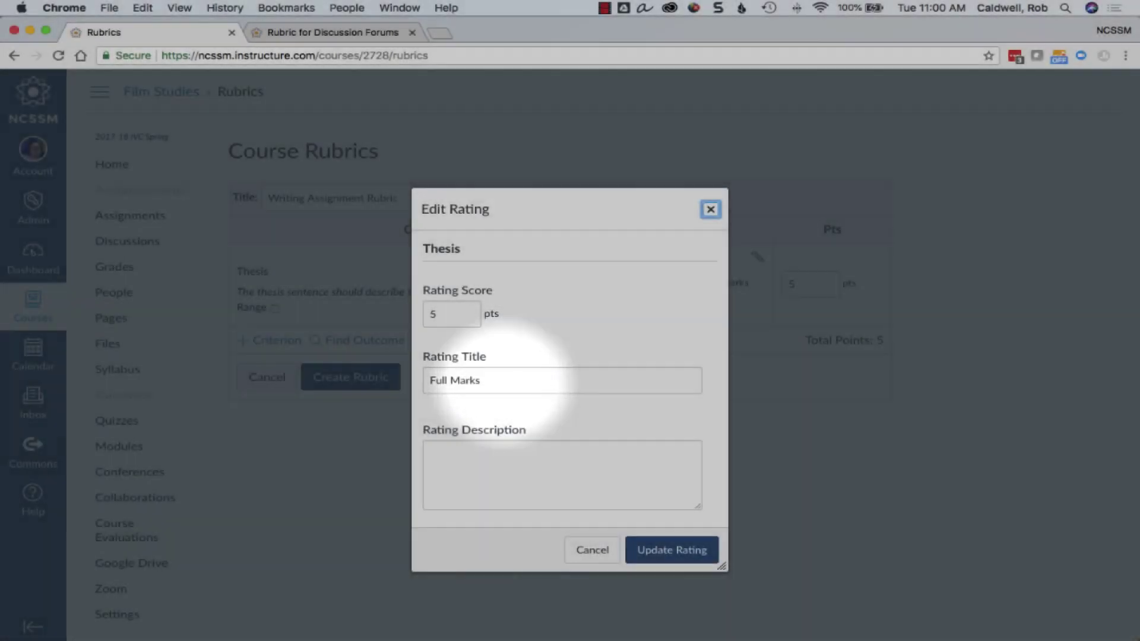
pyautogui.moveTo(500, 381); pyautogui.dragTo(426, 381)
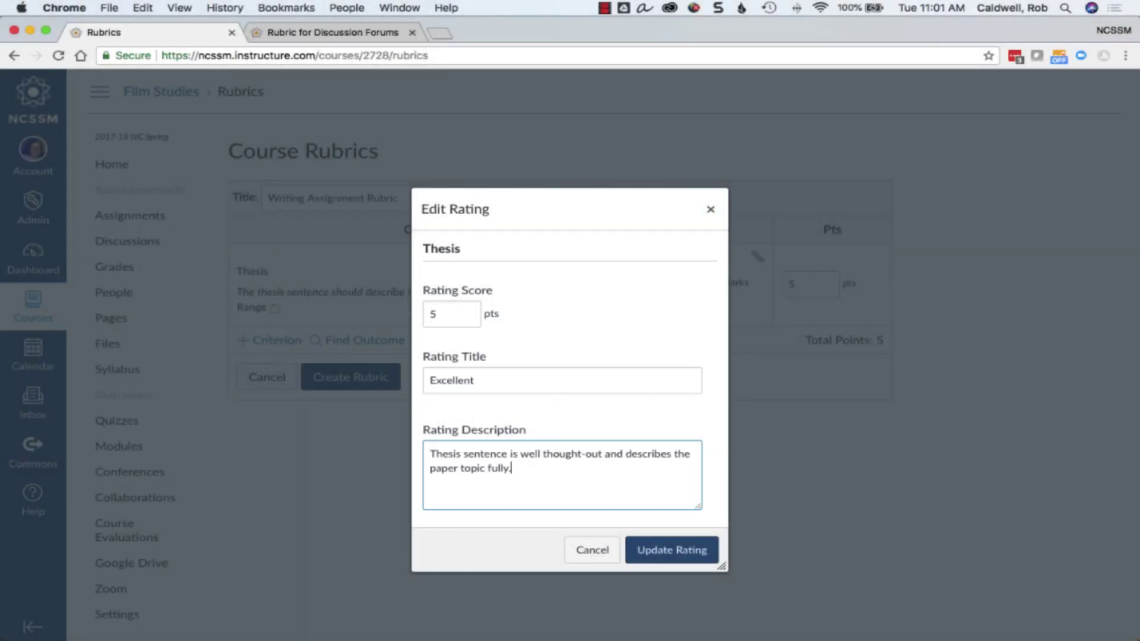
pyautogui.press('Tab')
pyautogui.press('Tab')
pyautogui.press('Return')
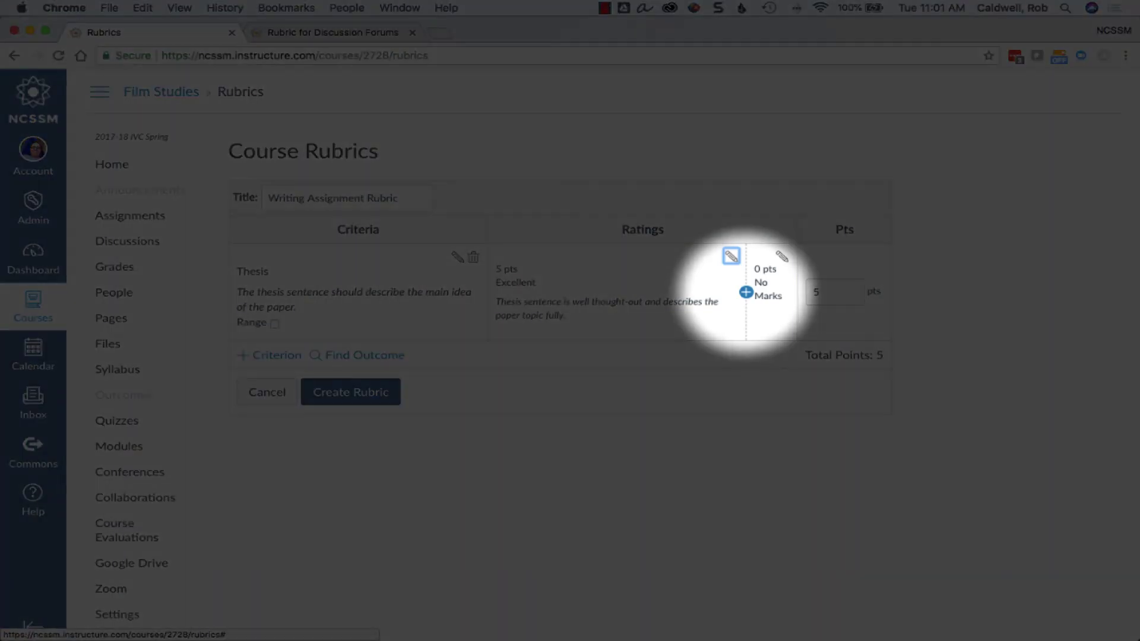
# - Add a 3-point Thesis rating titled "Satisfactory" with the description "Thesis sentence does not fully describe the paper topic."
pyautogui.click(732, 256)
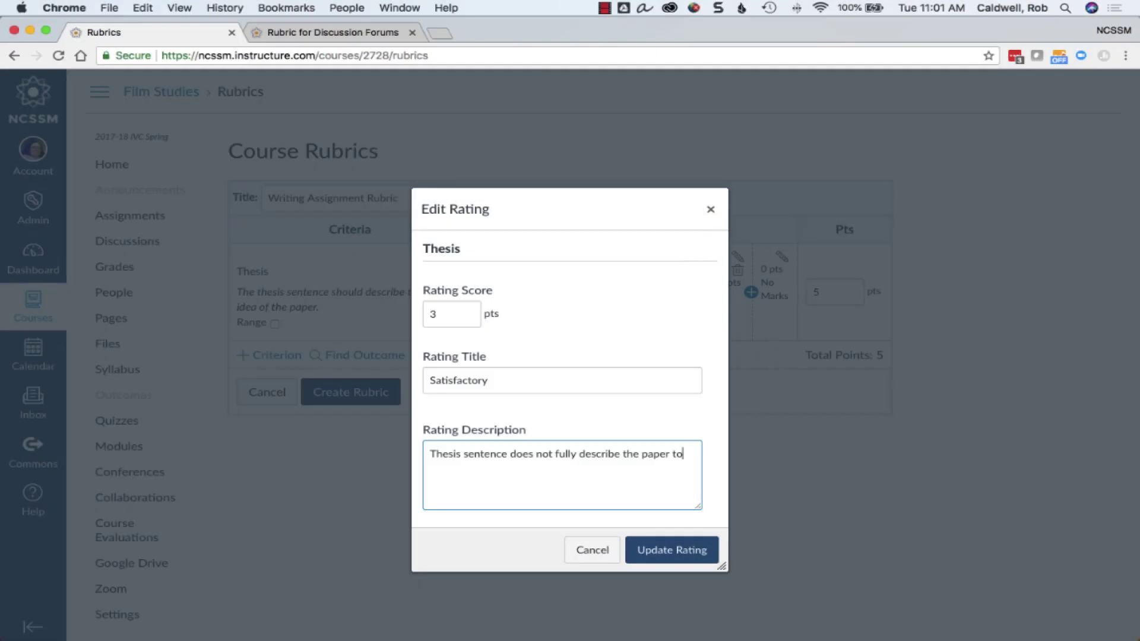
pyautogui.write('pic.')
pyautogui.press('Tab')
pyautogui.press('Tab')
pyautogui.press('Return')
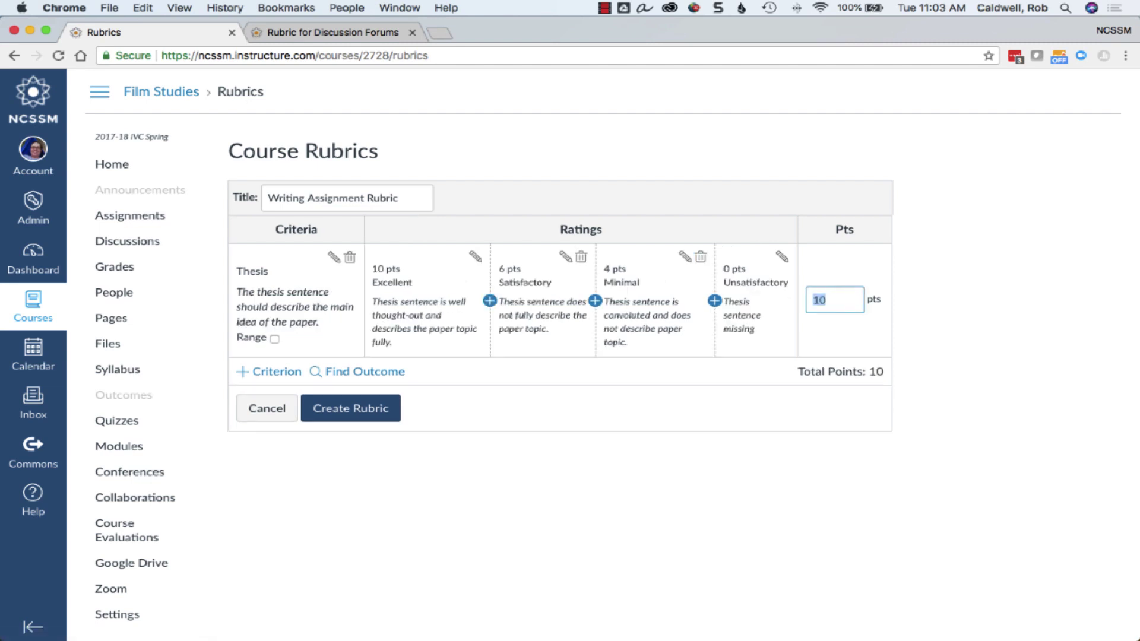
# - Try 5 points for the Thesis criterion, and settle on a maximum of 10 points
pyautogui.write('5')
pyautogui.press('Tab')
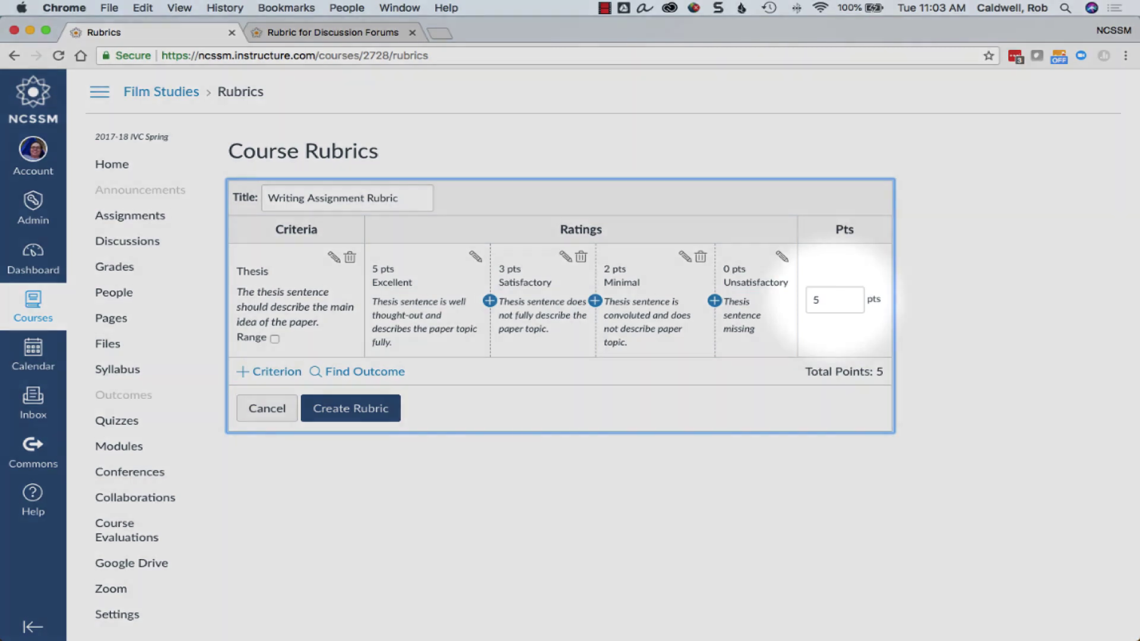
pyautogui.doubleClick(835, 298)
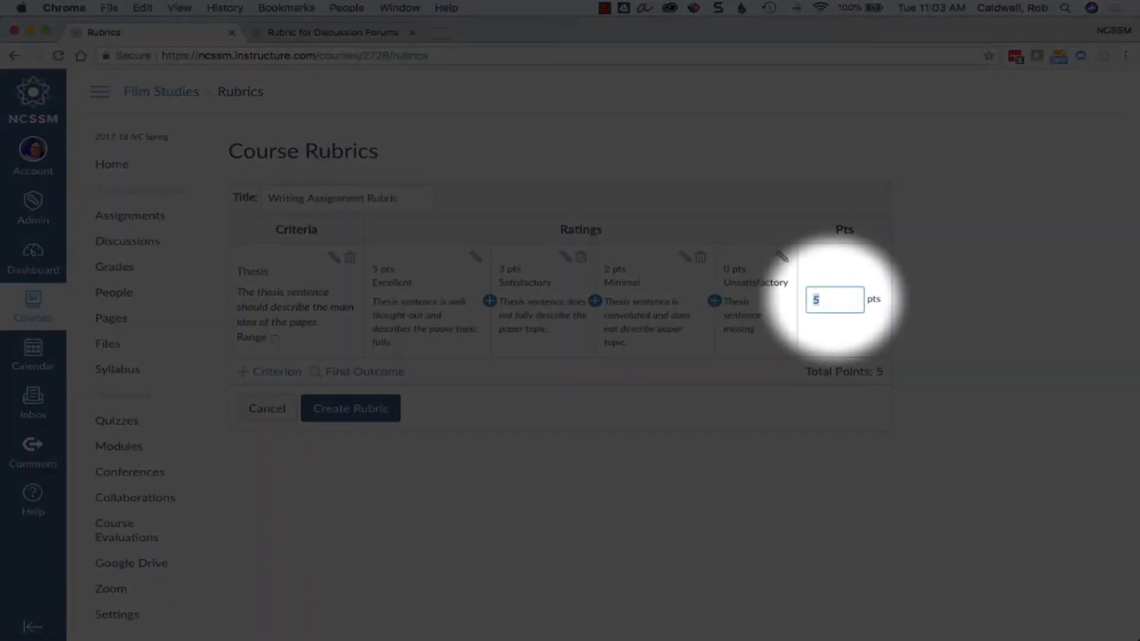
pyautogui.write('10')
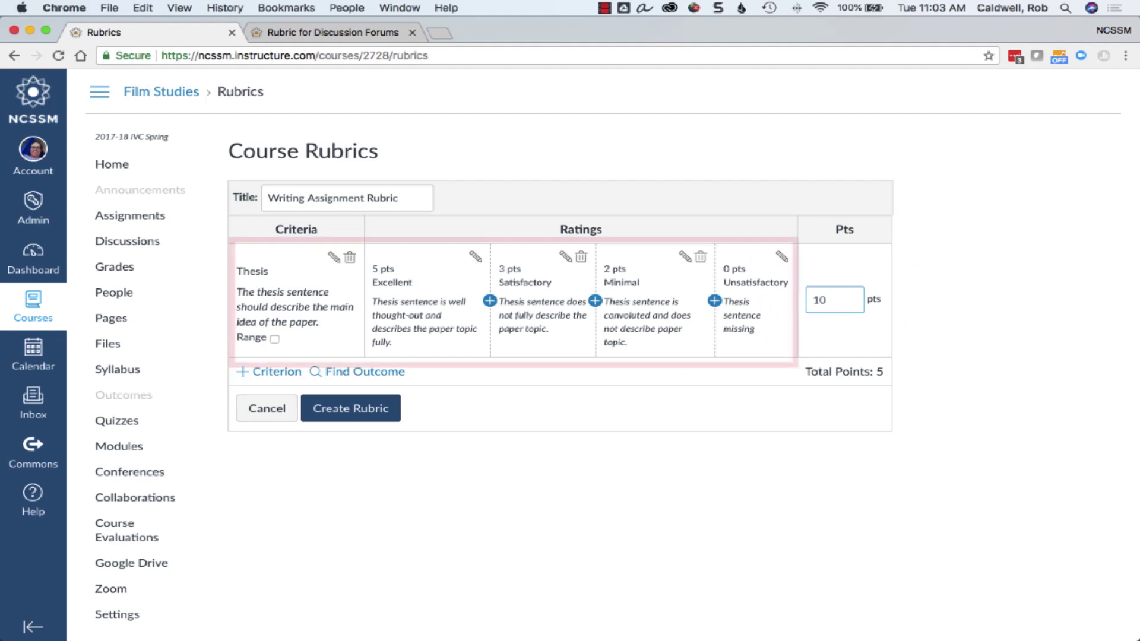
pyautogui.press('Tab')
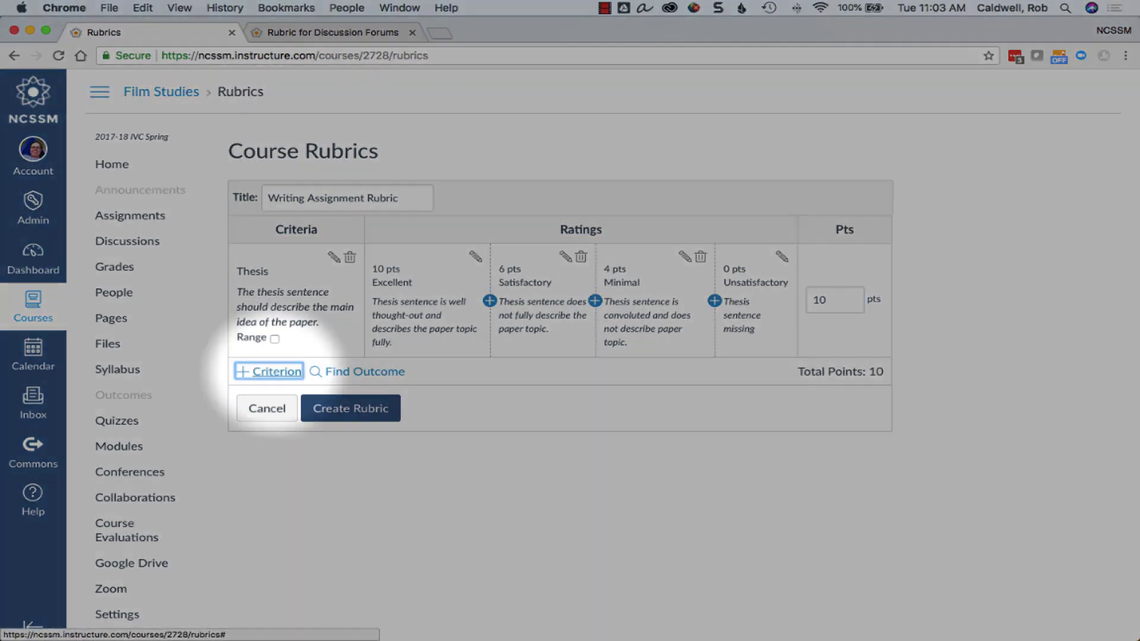
# - Duplicate the Thesis criterion with the description "Paper Body" and create the rubric
pyautogui.press('Return')
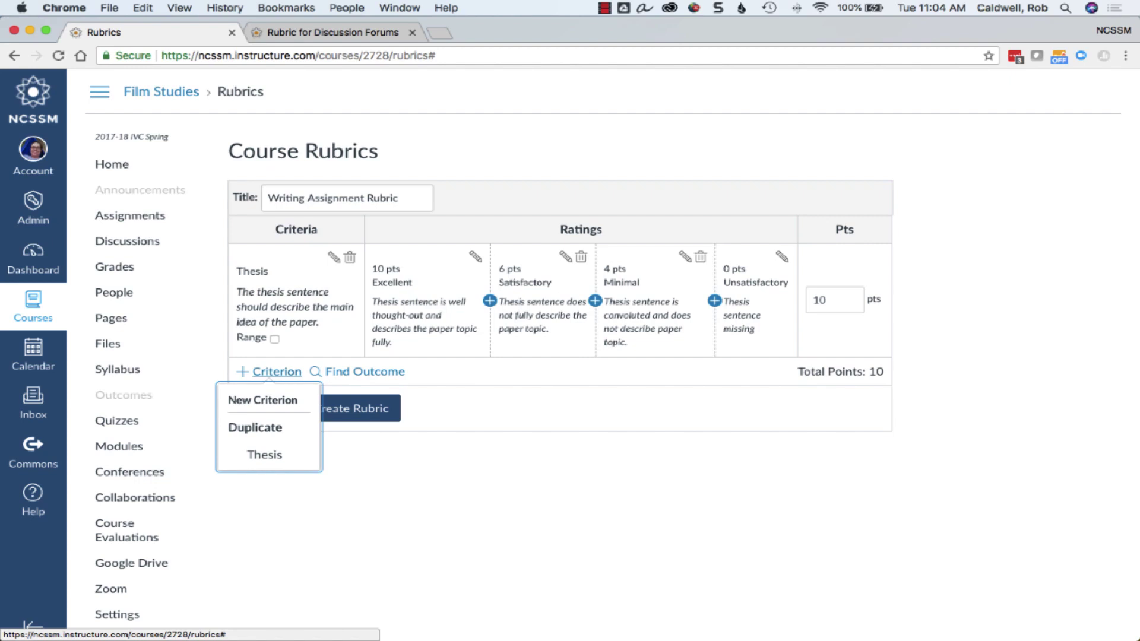
pyautogui.press('Down')
pyautogui.press('Down')
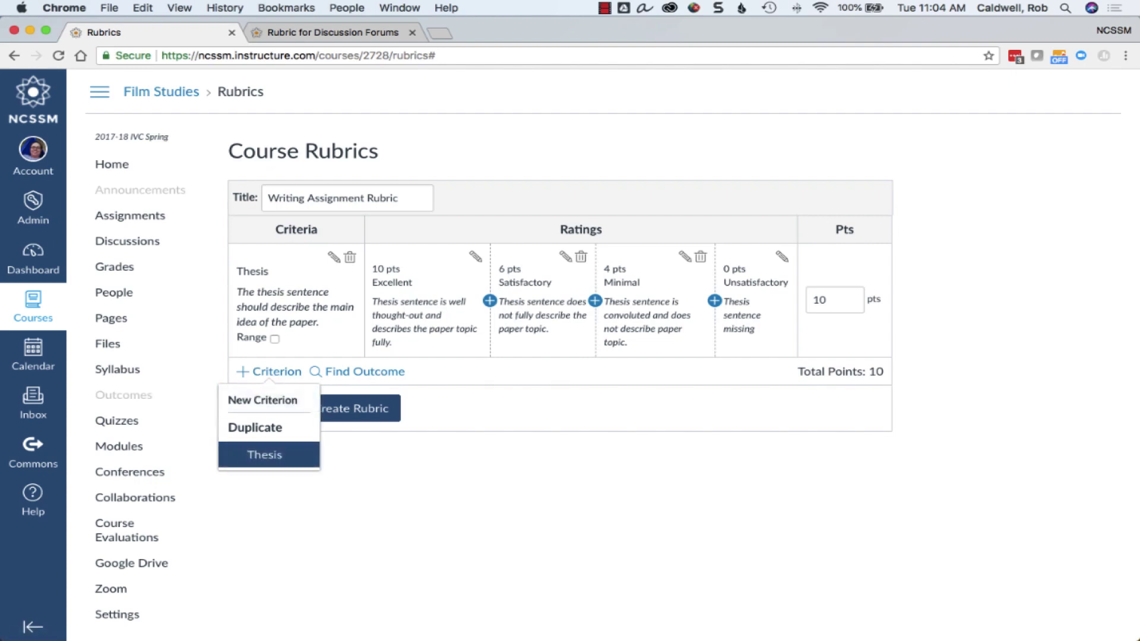
pyautogui.press('Return')
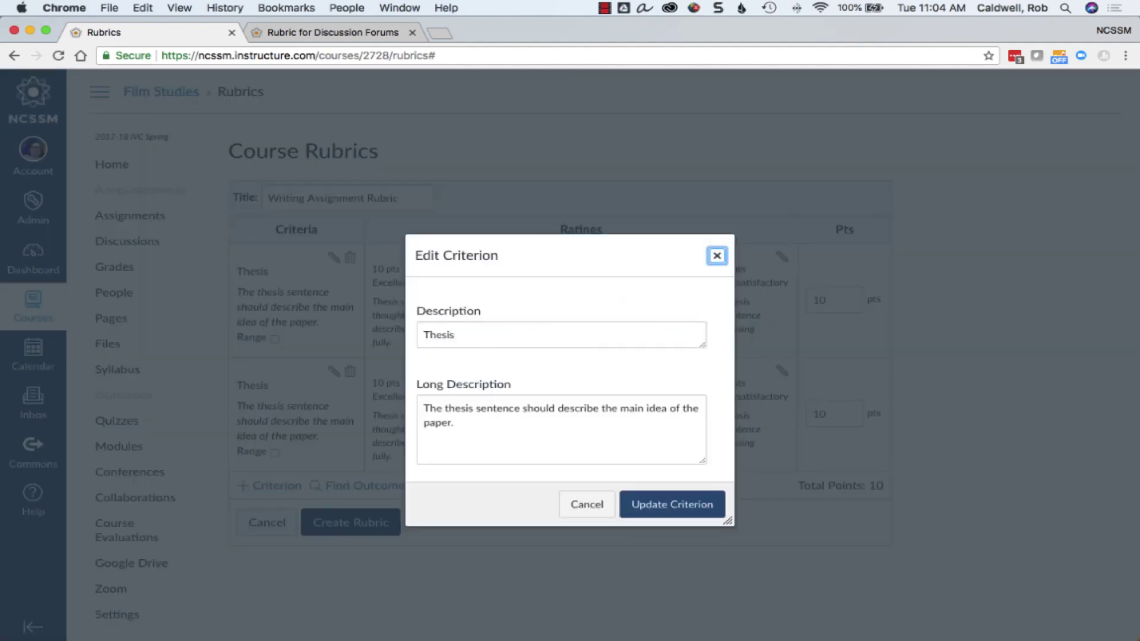
pyautogui.press('Tab')
pyautogui.write('Paper Body')
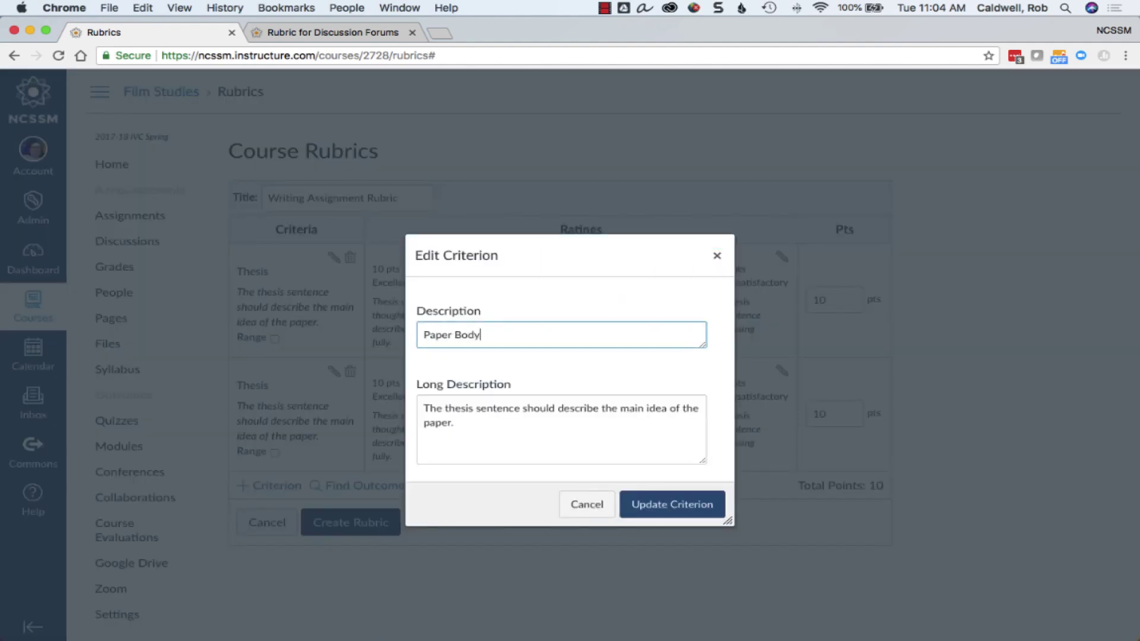
pyautogui.press('Return')
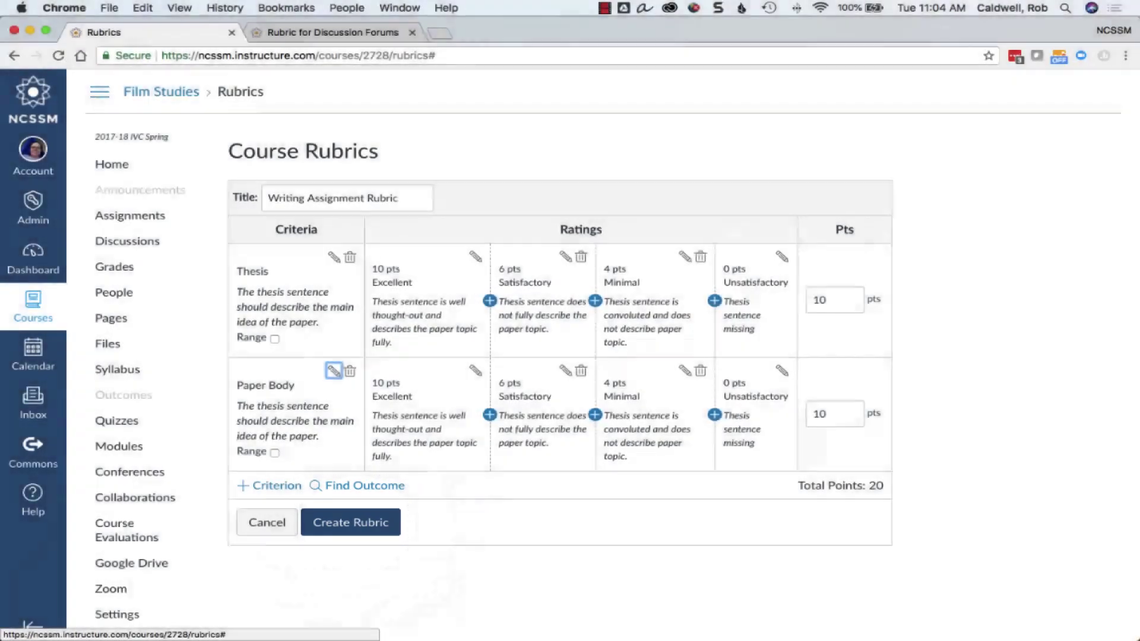
pyautogui.click(351, 522)
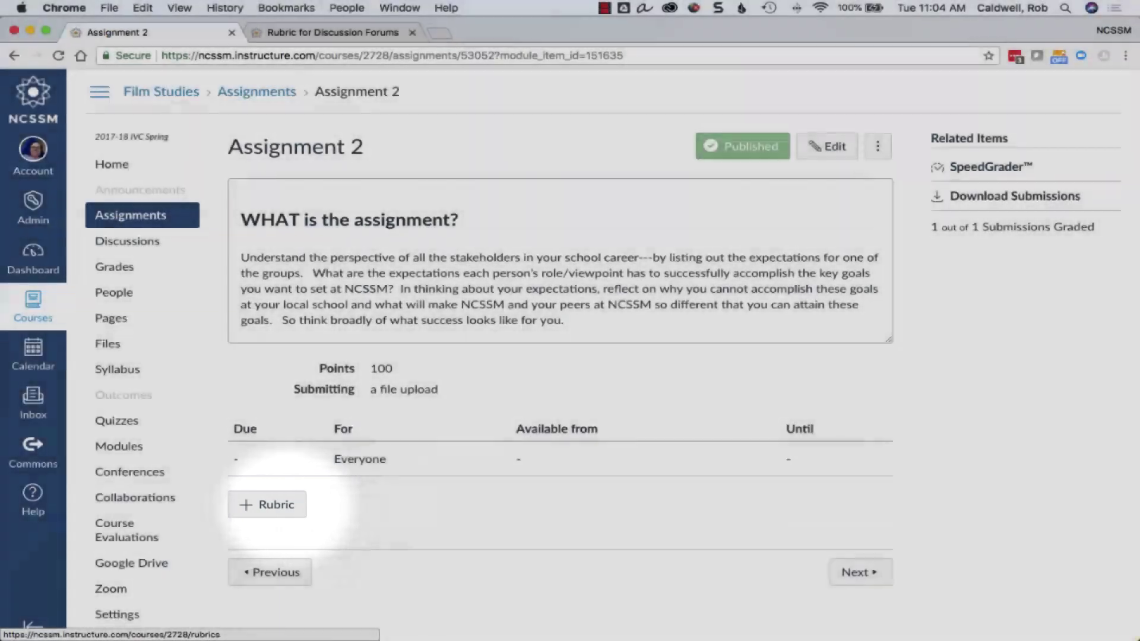
# - Attach the existing NCSSM Rubric for Academic Writing from NC School of Science and Math to Assignment 2
pyautogui.click(271, 504)
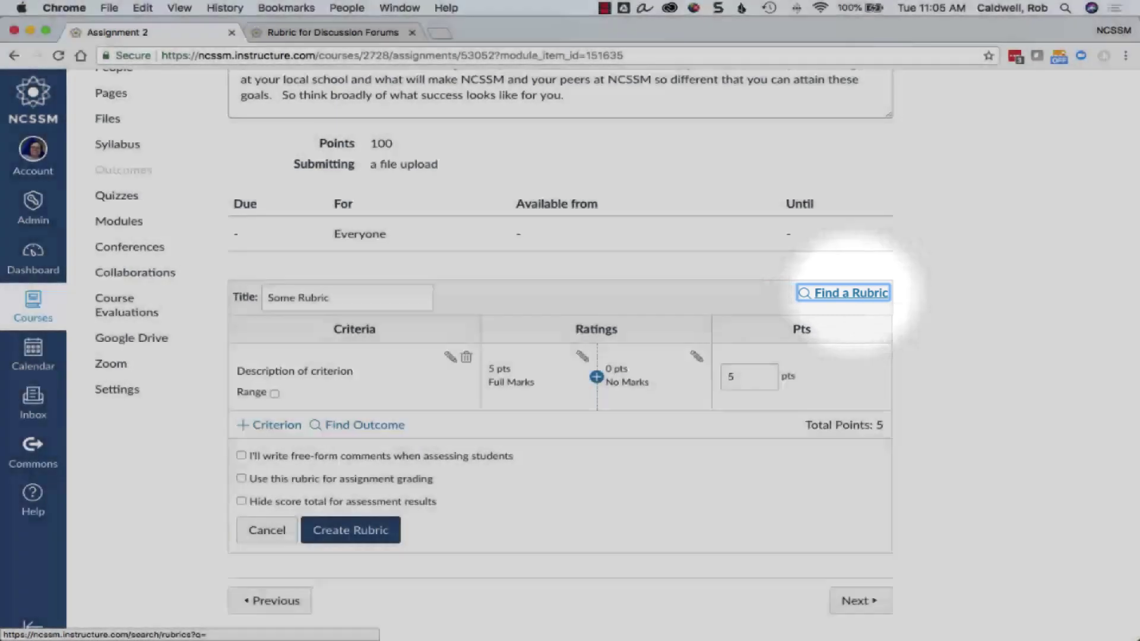
pyautogui.click(849, 292)
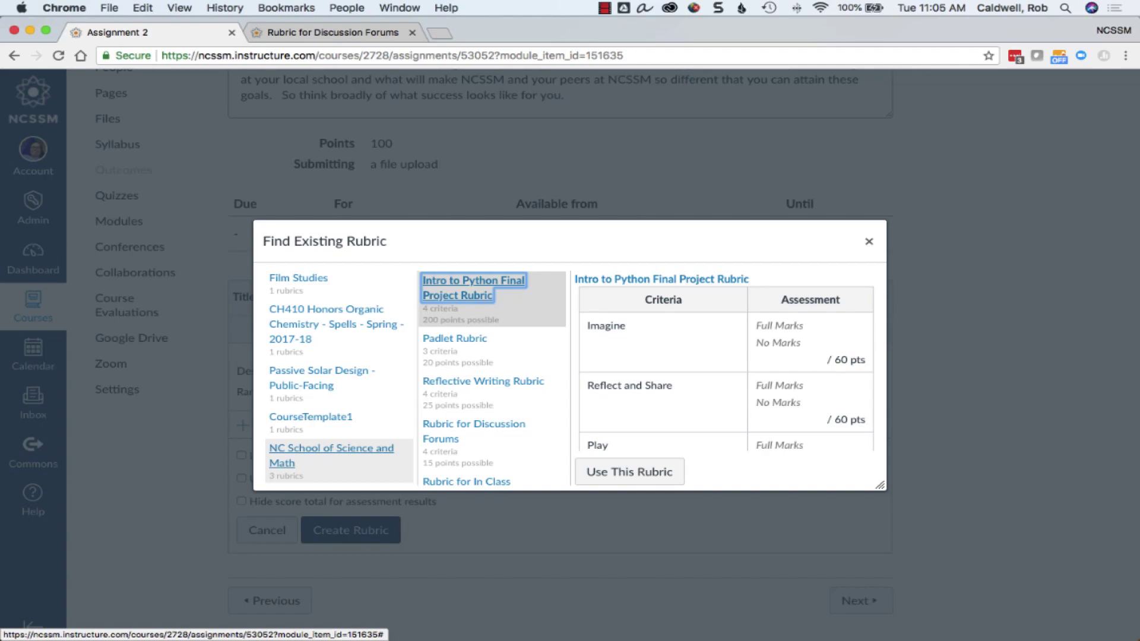
pyautogui.click(332, 455)
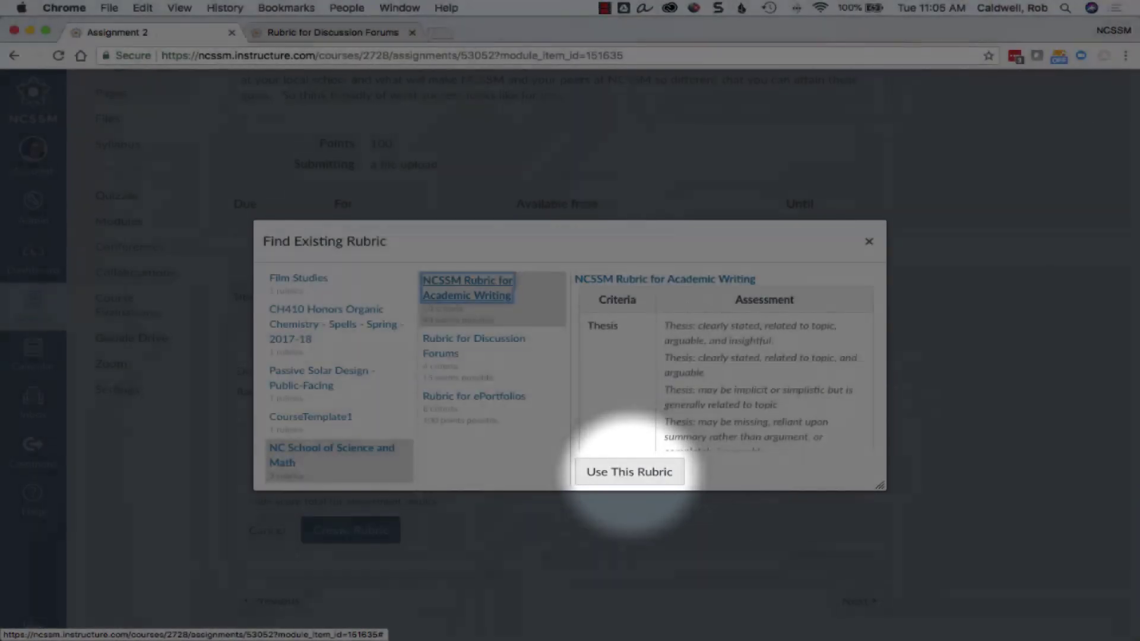
pyautogui.click(629, 472)
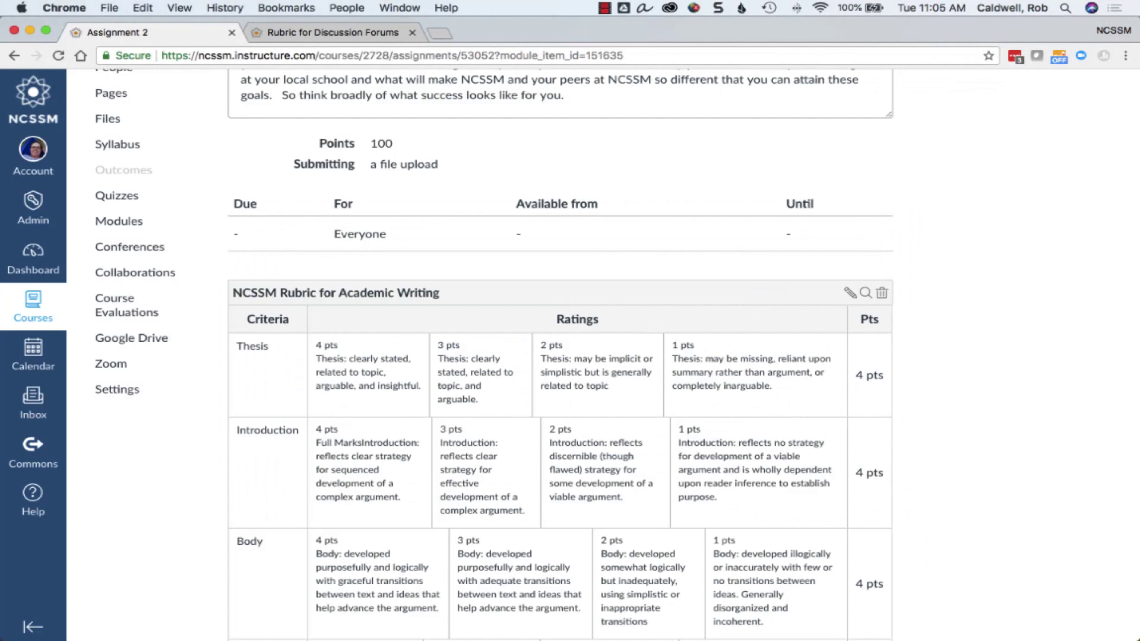
# - Set Assignment 2's rubric to be used for assignment grading and change the assignment points to match the rubric
pyautogui.scroll(-5, 558, 356)
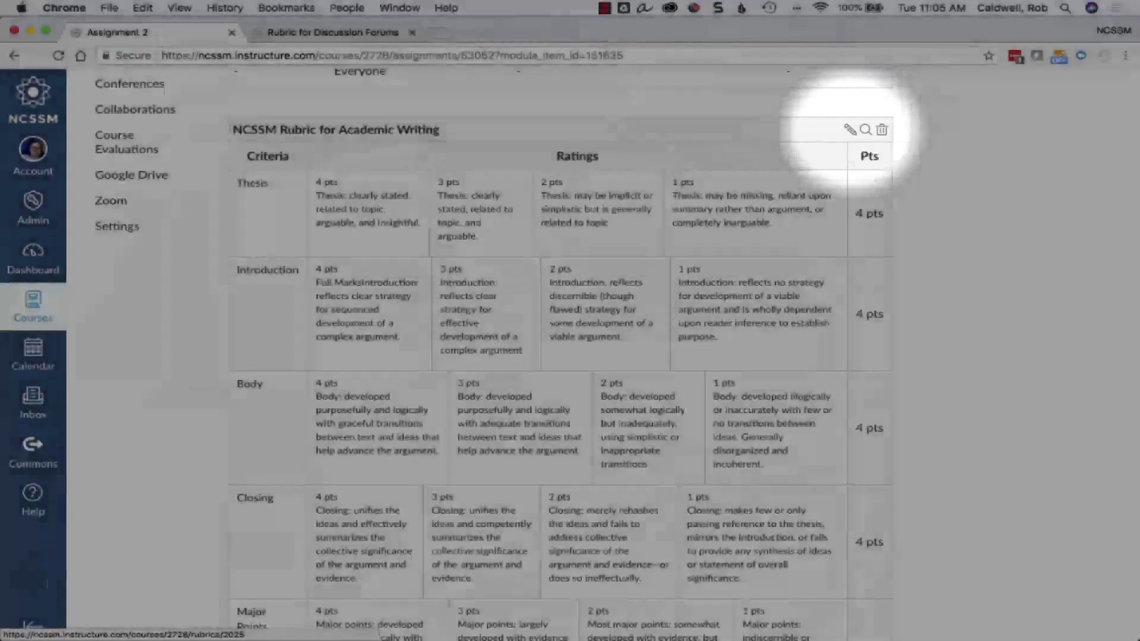
pyautogui.click(850, 129)
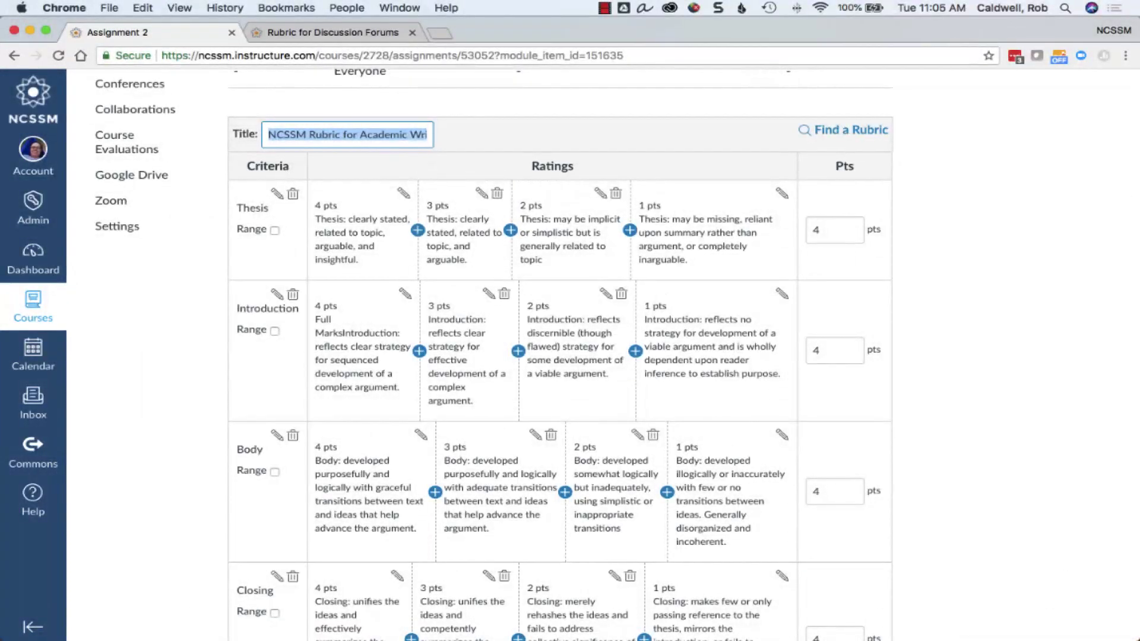
pyautogui.scroll(-10, 560, 356)
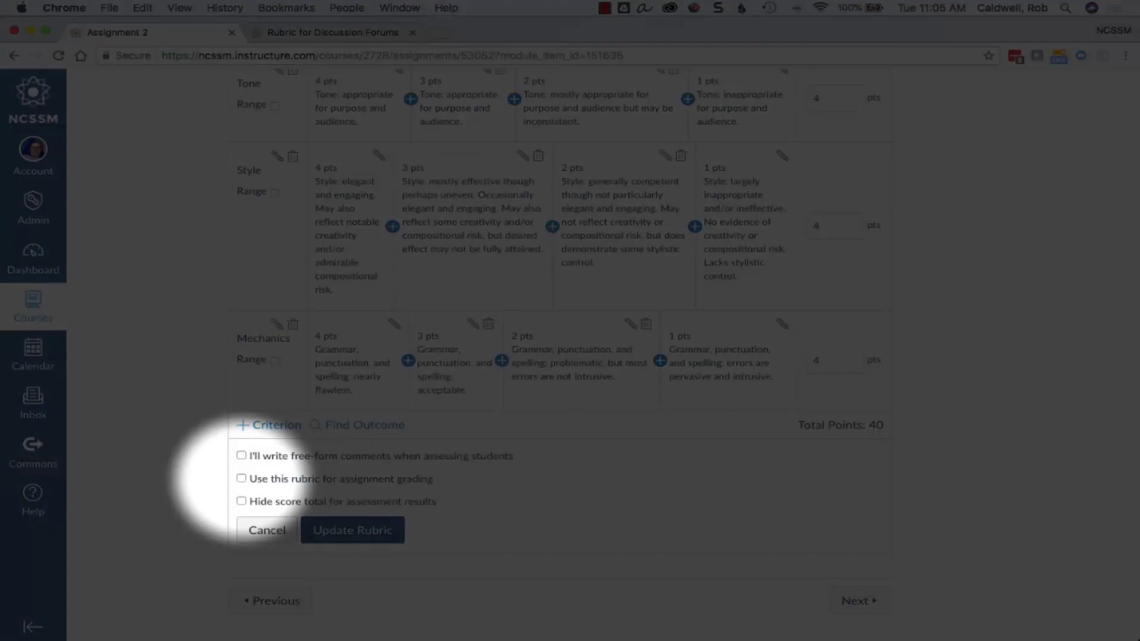
pyautogui.click(241, 479)
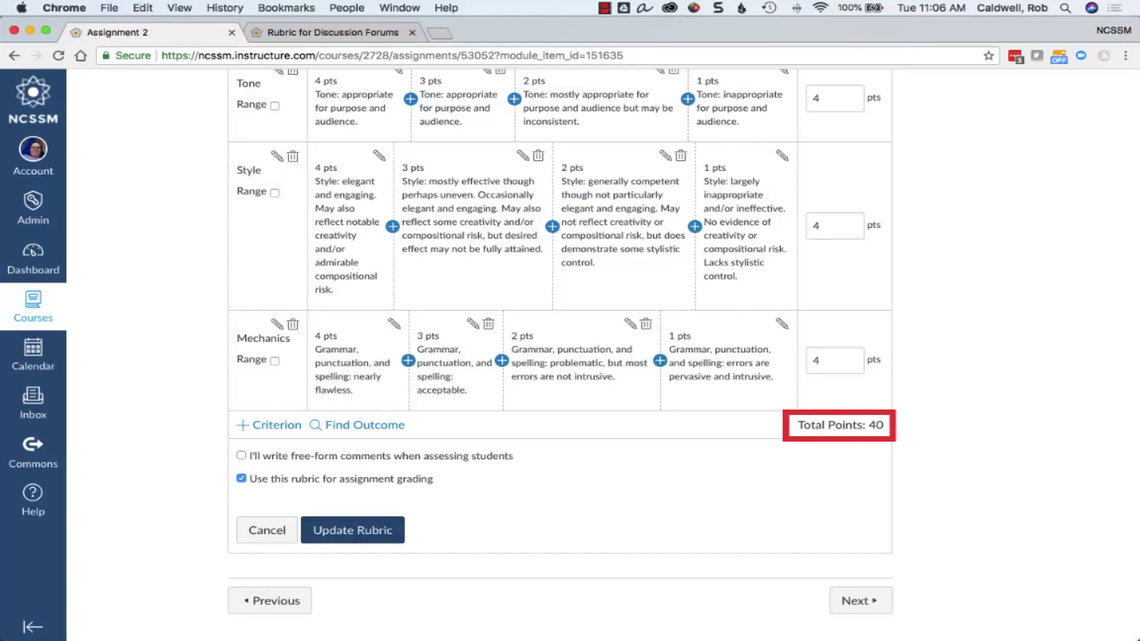
pyautogui.click(353, 530)
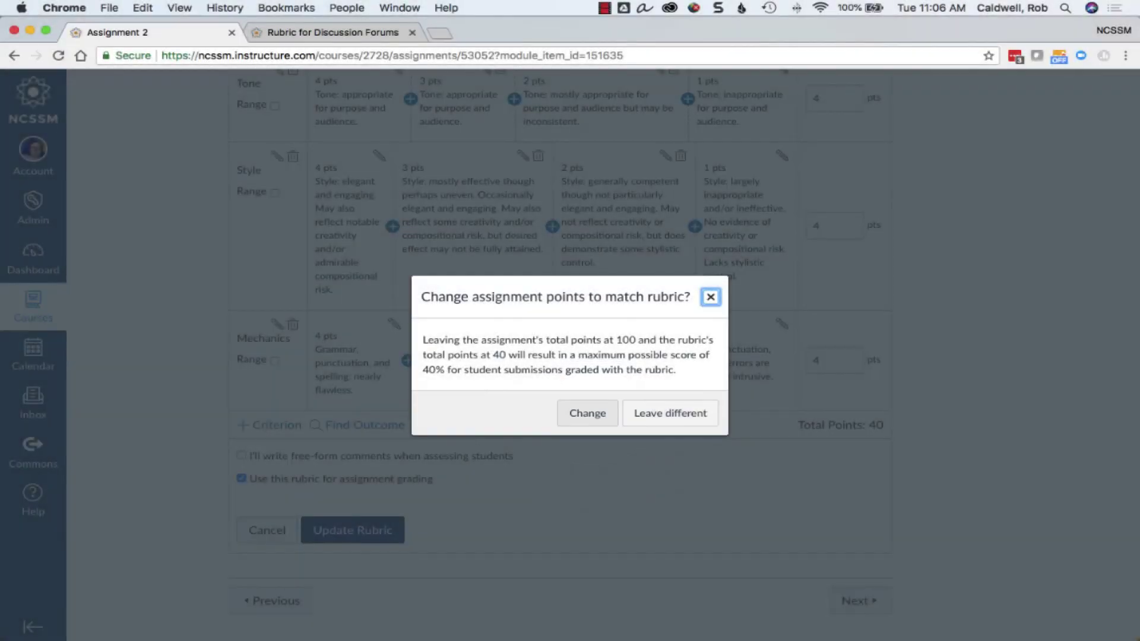
pyautogui.click(587, 412)
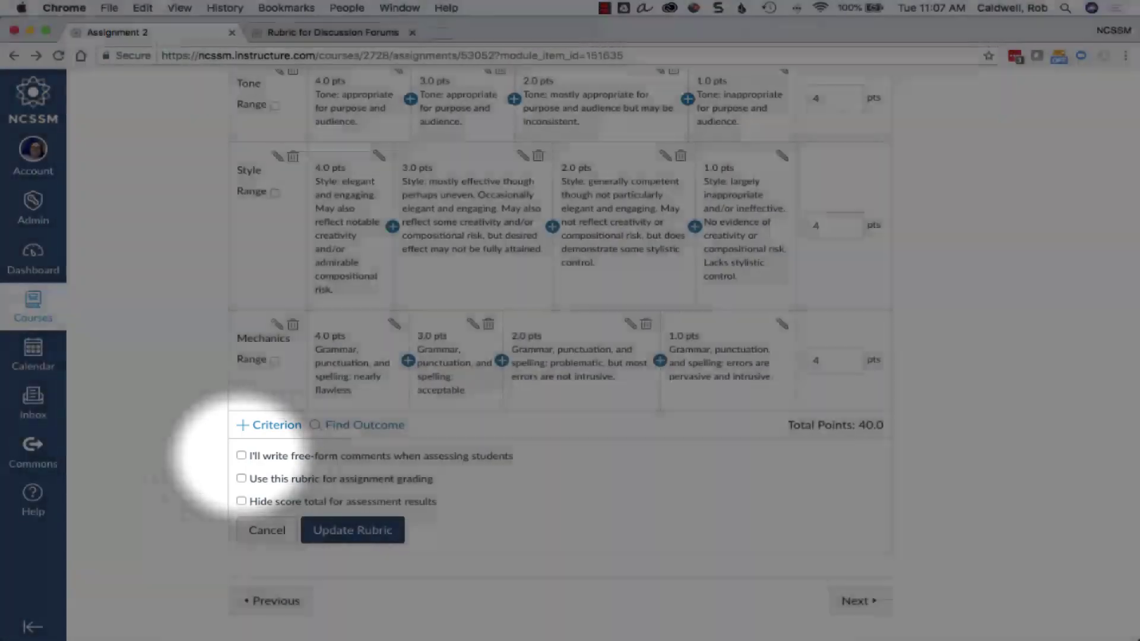
# - Switch the Academic Writing rubric to free-form comments when assessing students and examine its criteria layout
pyautogui.click(241, 455)
pyautogui.scroll(5, 241, 456)
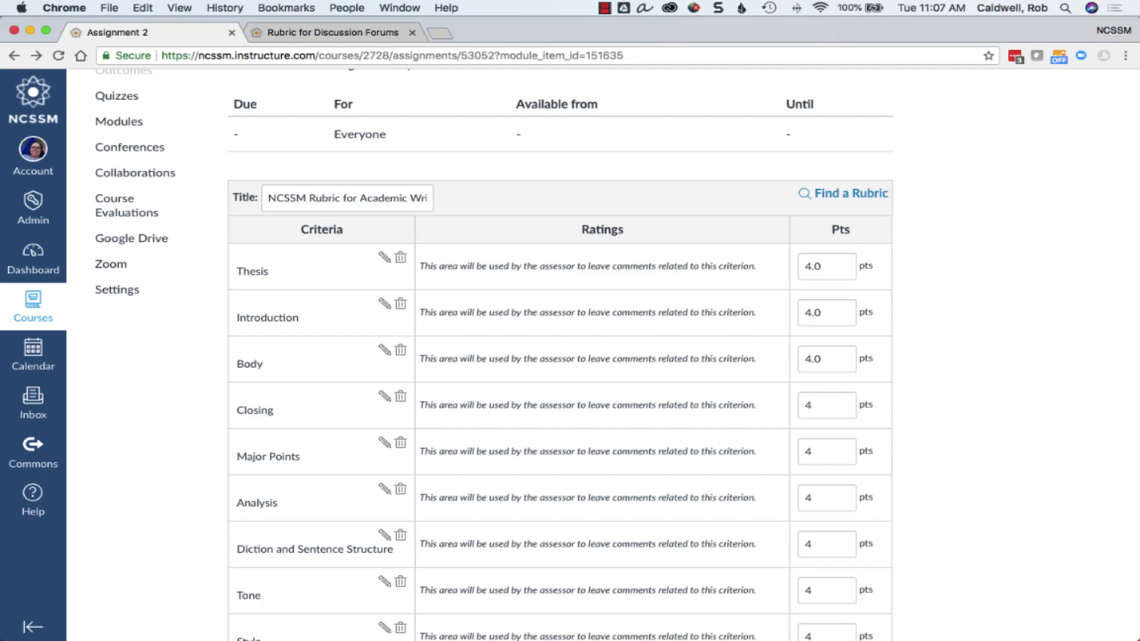
# - Add the existing Rubric for Discussion Forums to the graded Eisenstein Discussion
pyautogui.click(356, 415)
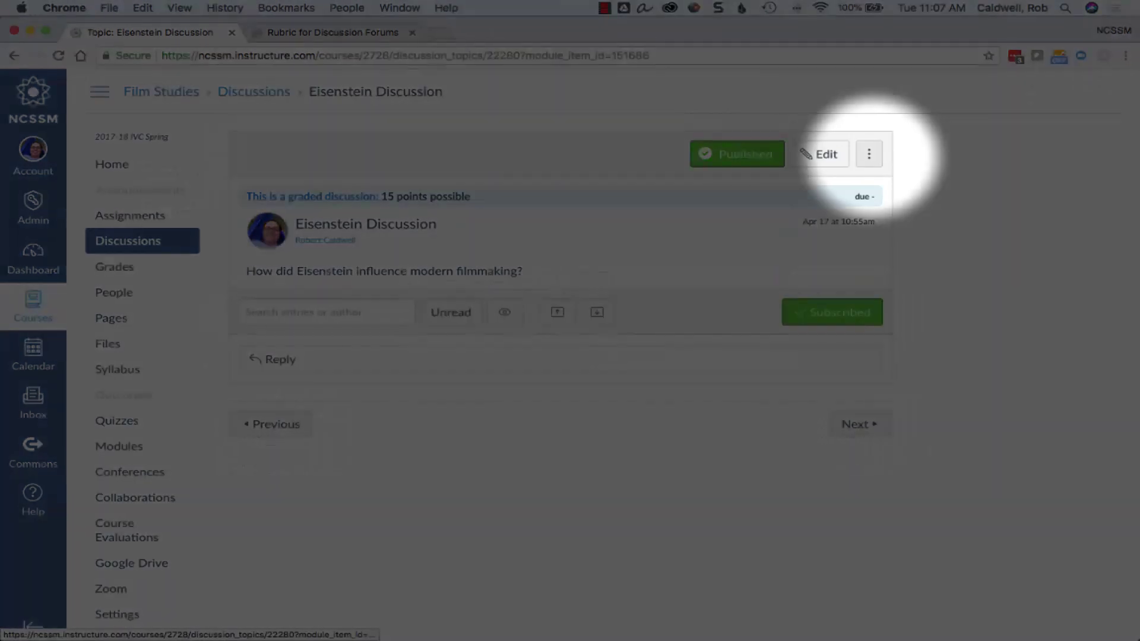
pyautogui.click(869, 154)
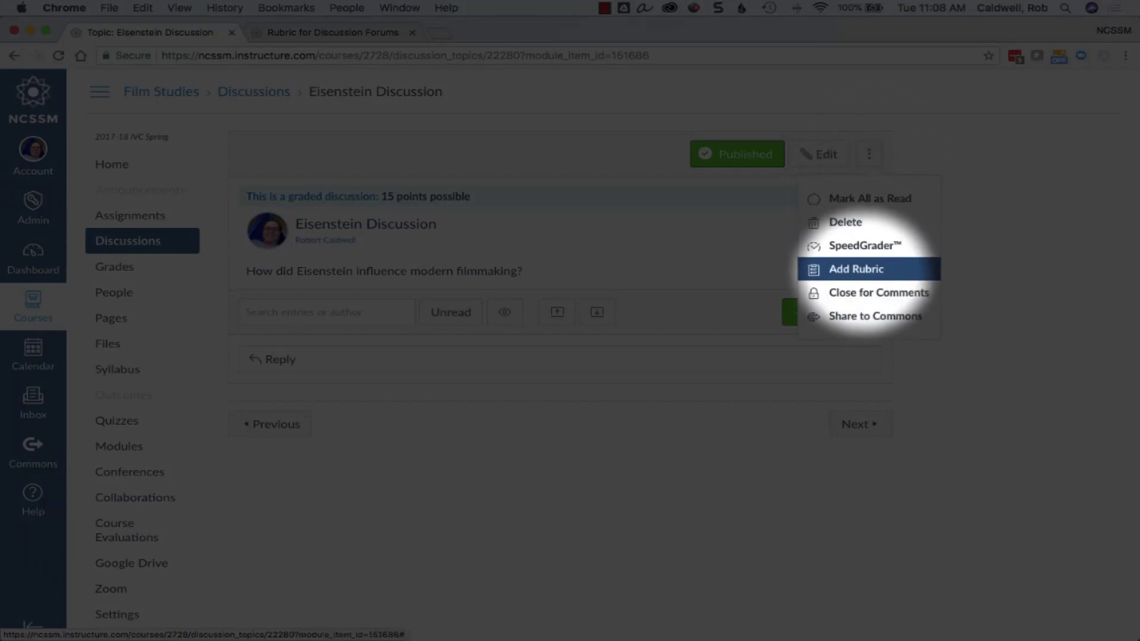
pyautogui.click(856, 269)
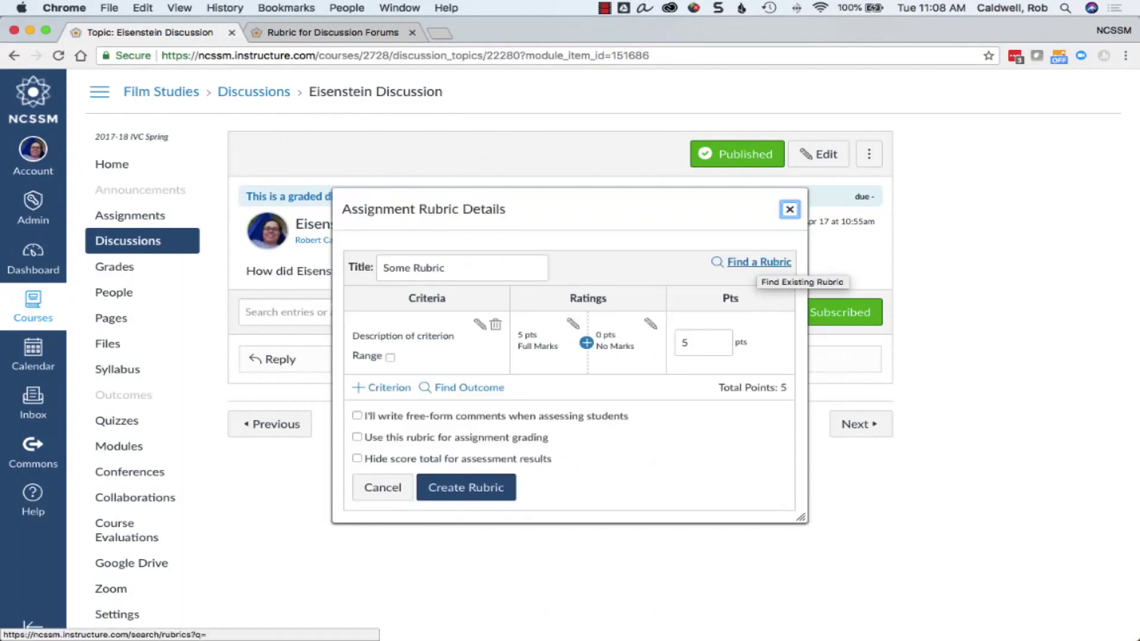
pyautogui.click(751, 263)
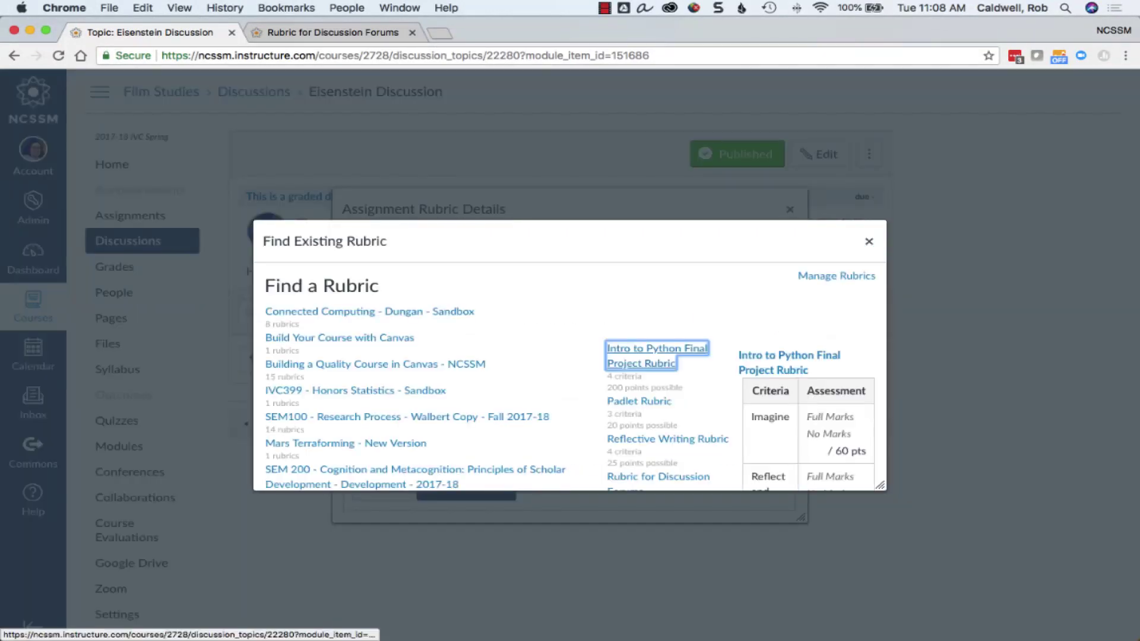
pyautogui.scroll(-5, 416, 380)
pyautogui.click(341, 467)
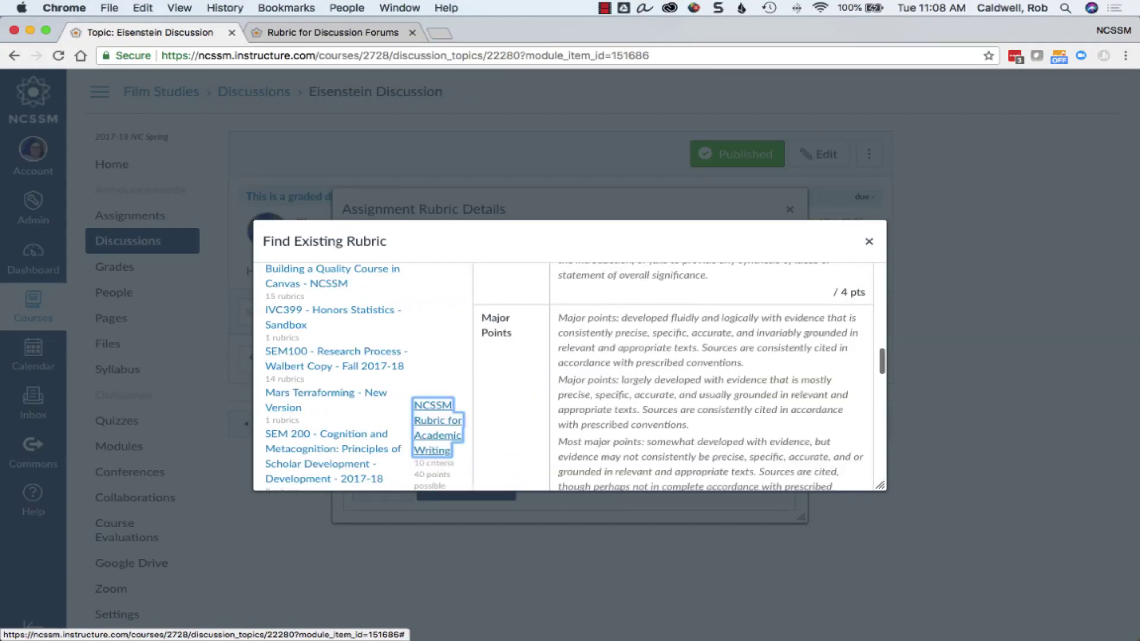
pyautogui.scroll(-3, 437, 380)
pyautogui.click(436, 338)
pyautogui.click(520, 319)
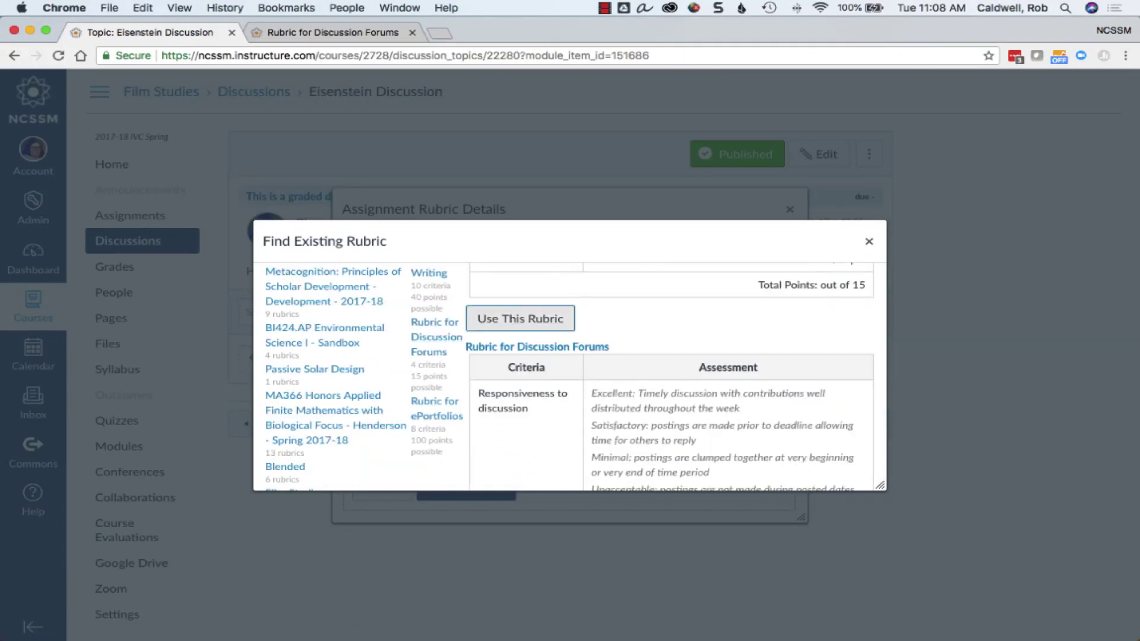
pyautogui.press('Return')
# - Set the Eisenstein Discussion's rubric to be used for assignment grading and update the rubric
pyautogui.scroll(-1, 570, 356)
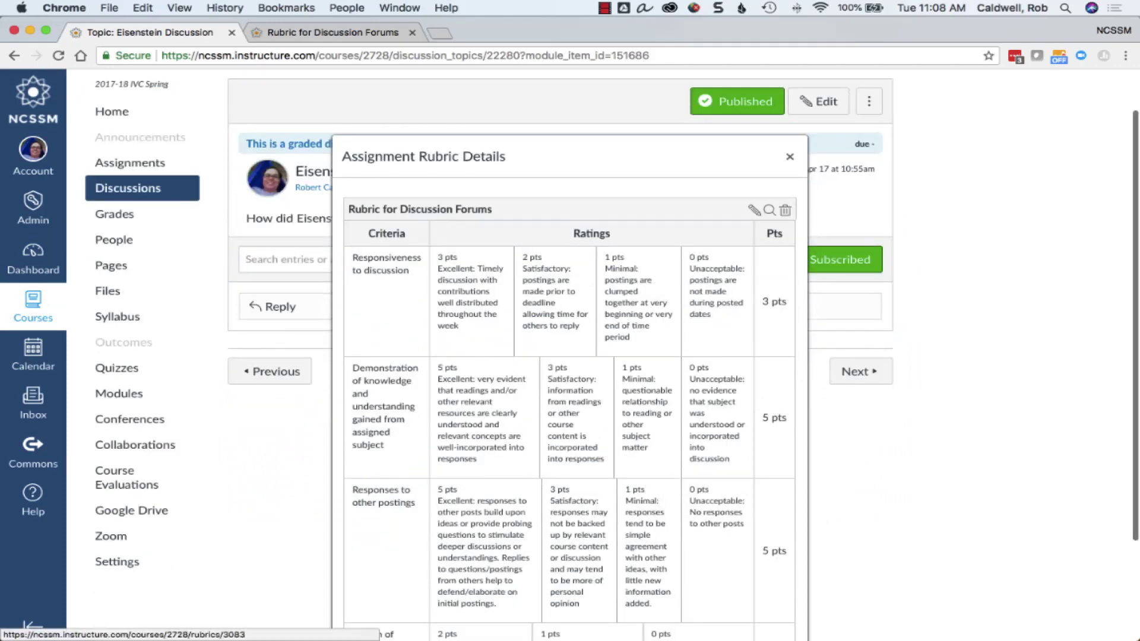
pyautogui.scroll(-7, 570, 356)
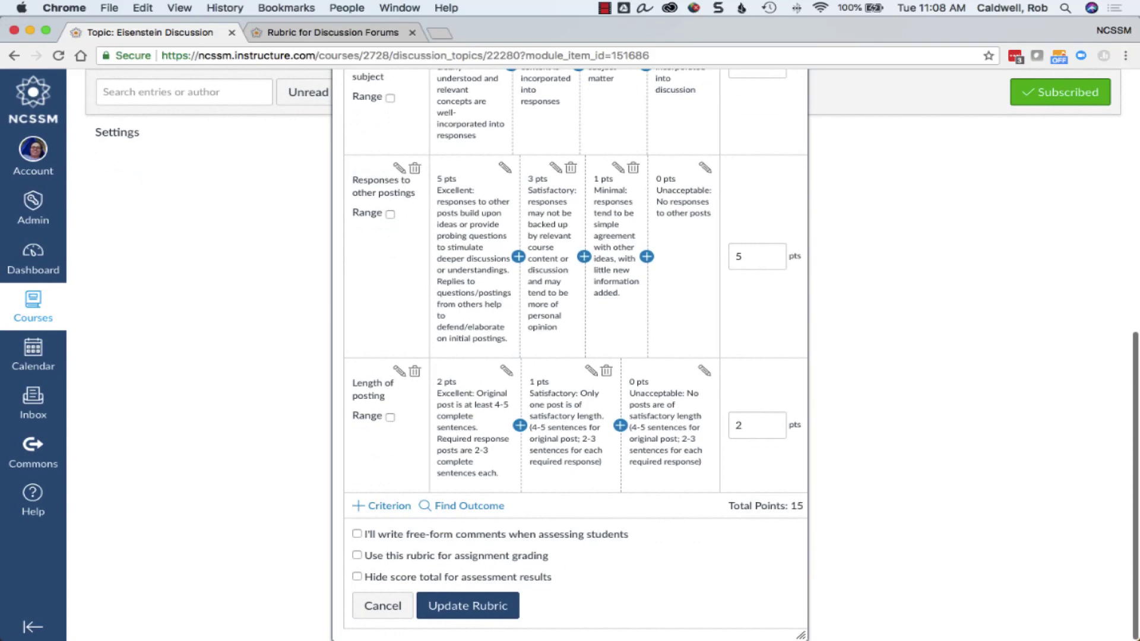
pyautogui.click(357, 555)
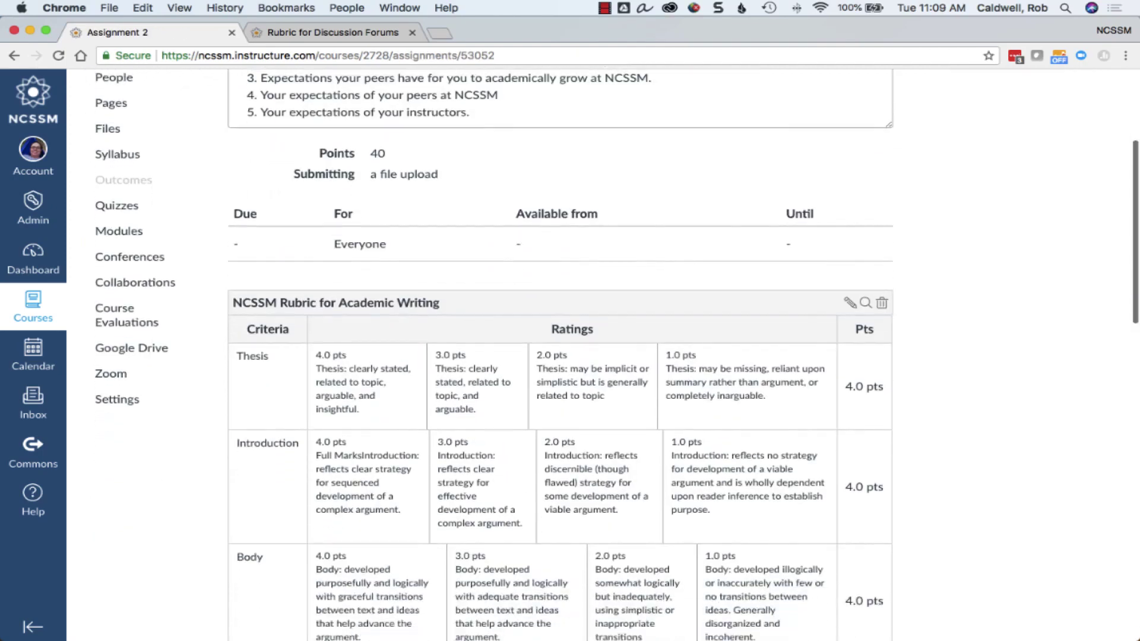
pyautogui.scroll(-3, 570, 357)
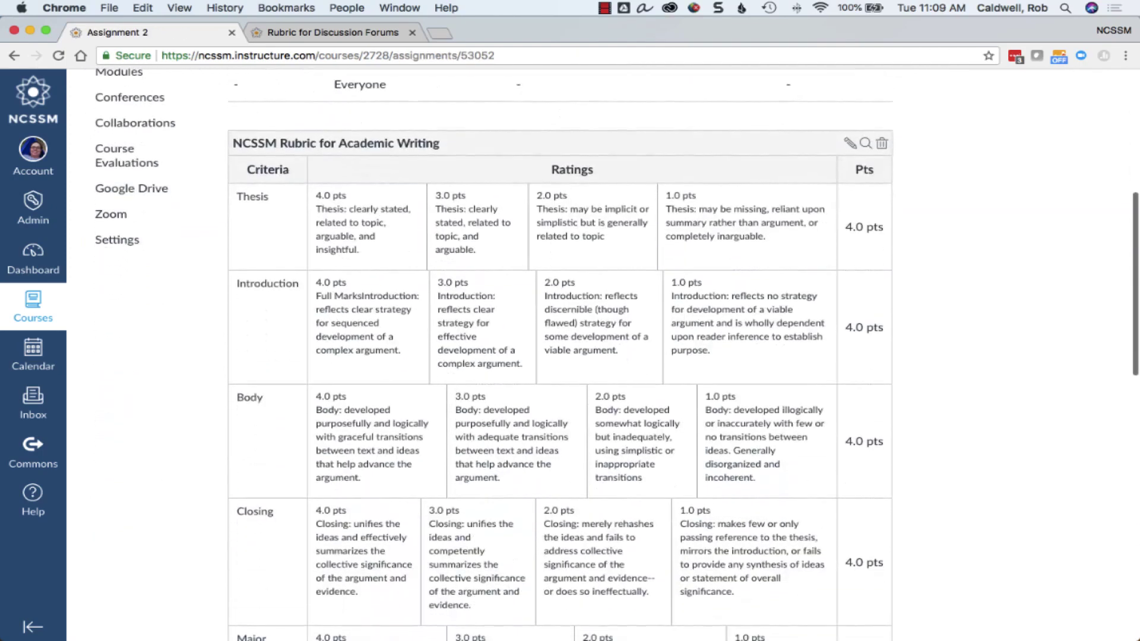
pyautogui.scroll(-1, 570, 357)
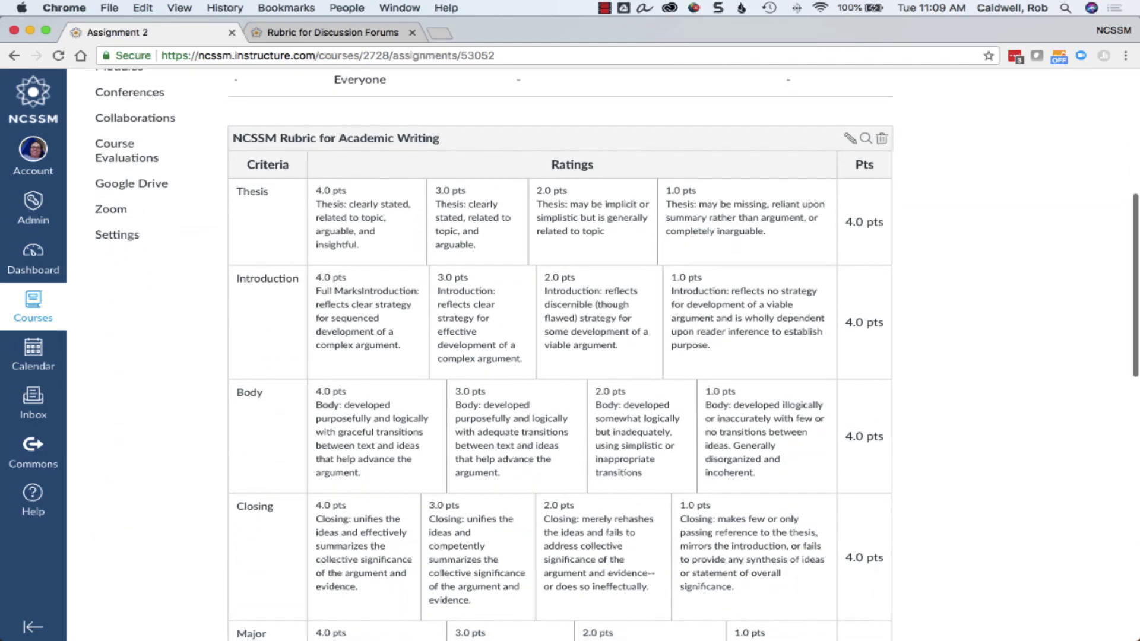